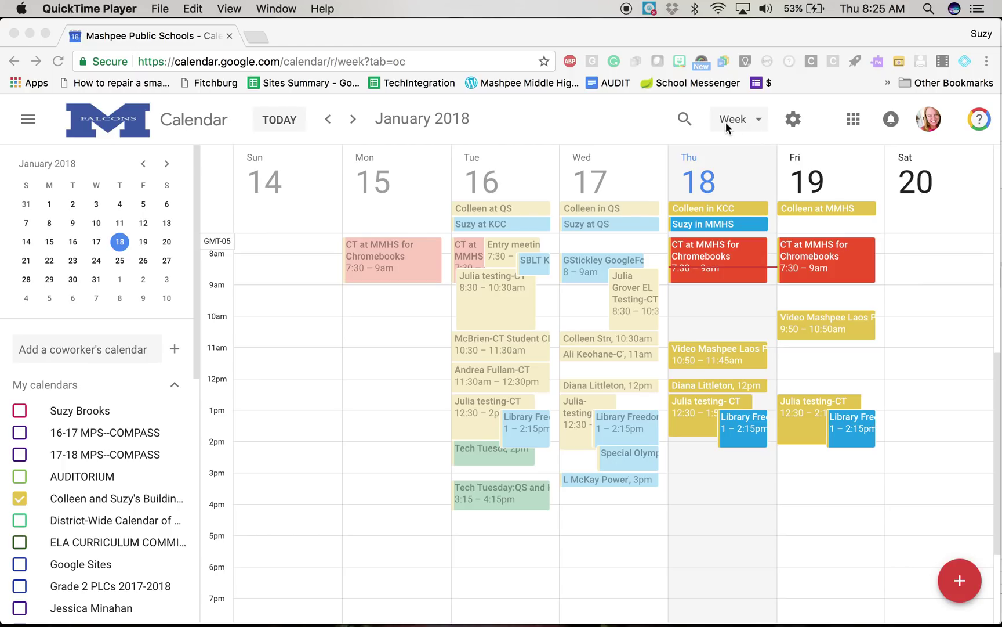
Step: Try the Schedule view, then a rolling 7-day view, then return to Week view
click(758, 119)
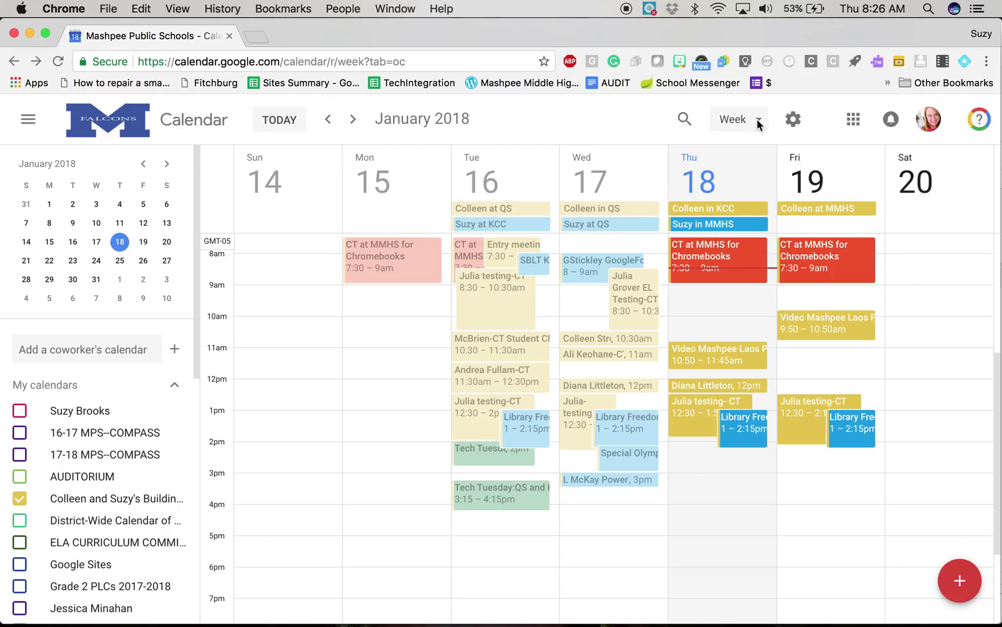
click(757, 119)
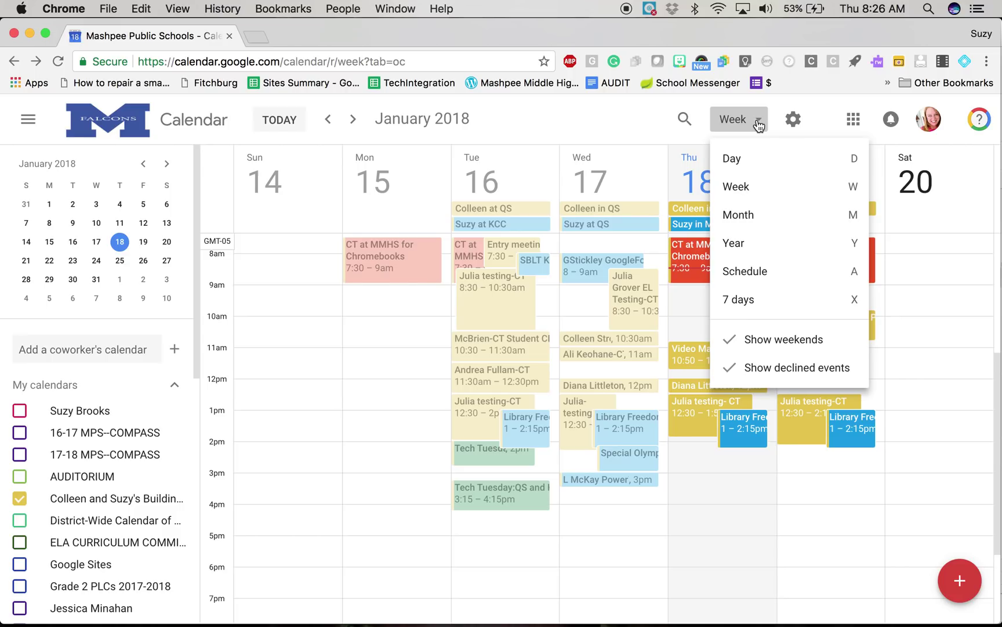
click(764, 272)
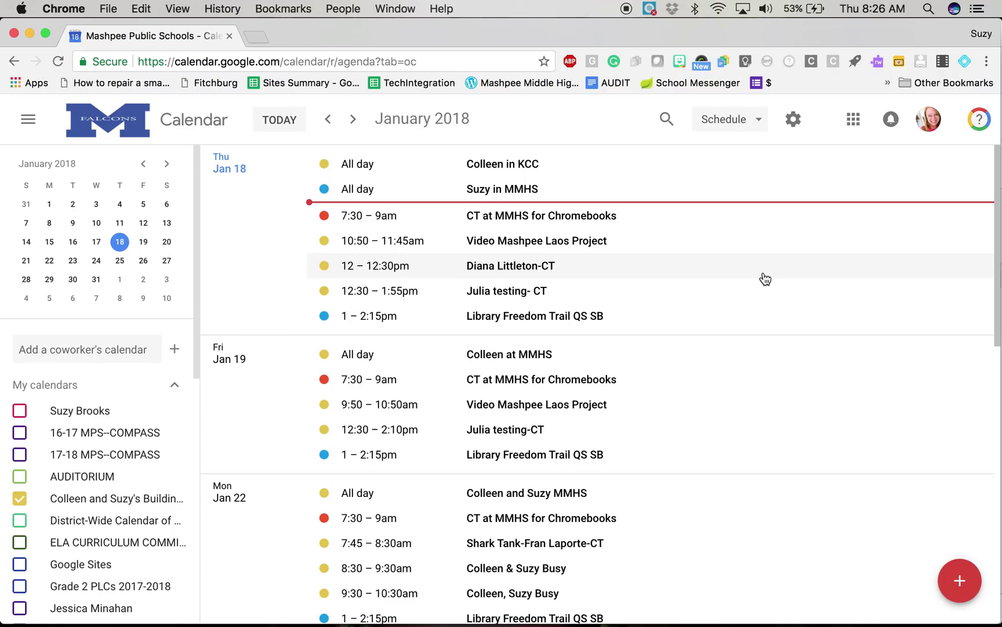
click(761, 119)
click(743, 294)
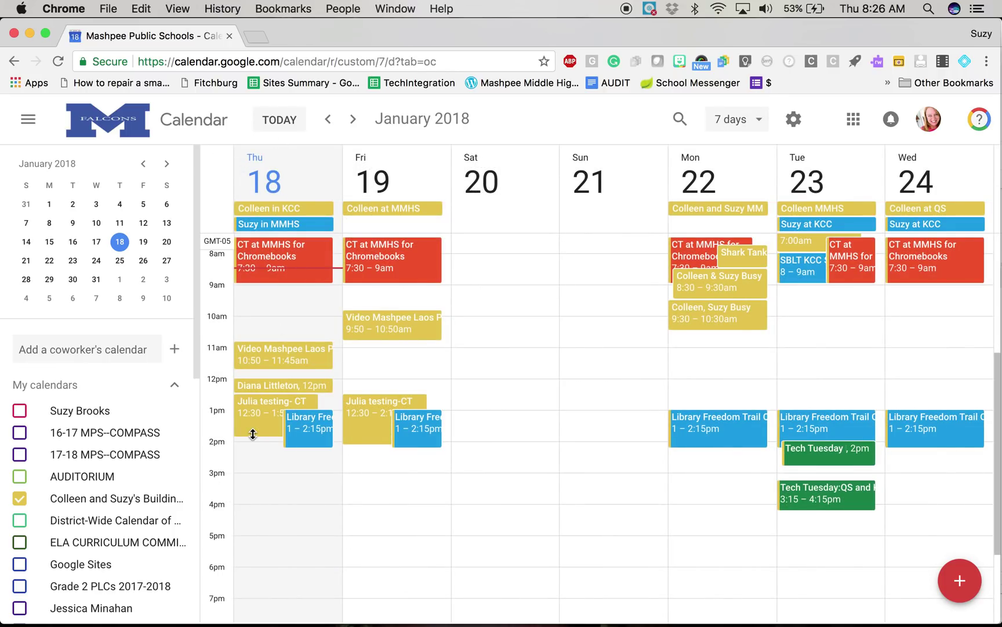
click(737, 122)
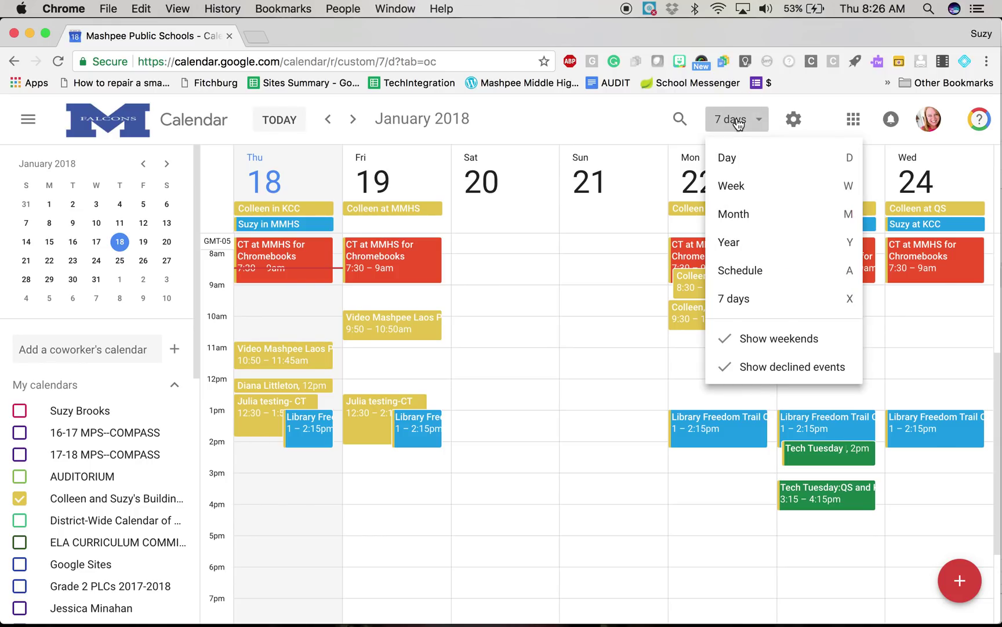
click(740, 184)
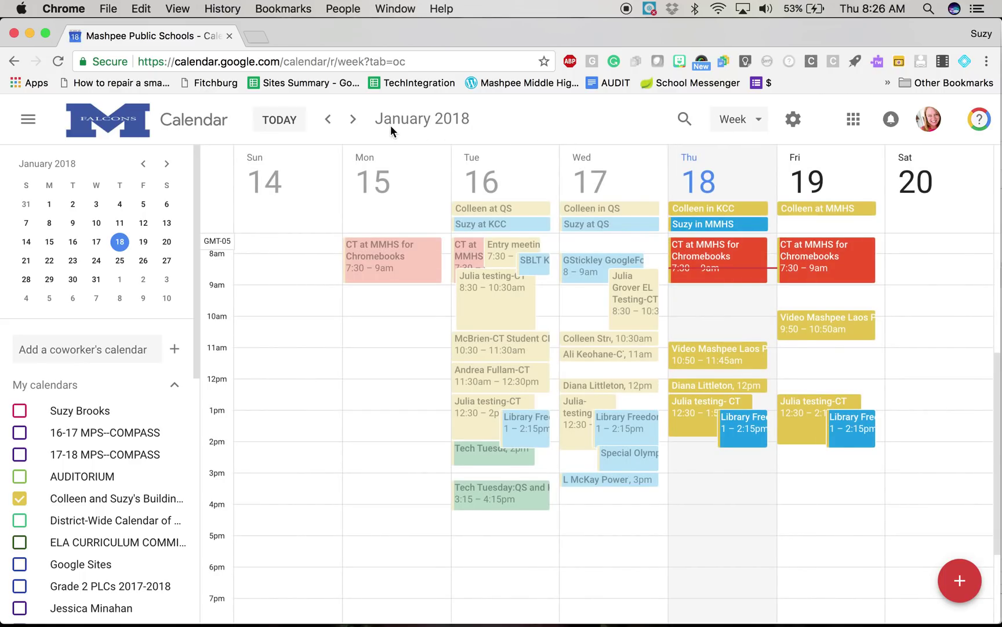
Step: Page forward week by week to February 25, then jump back to today's week
click(353, 120)
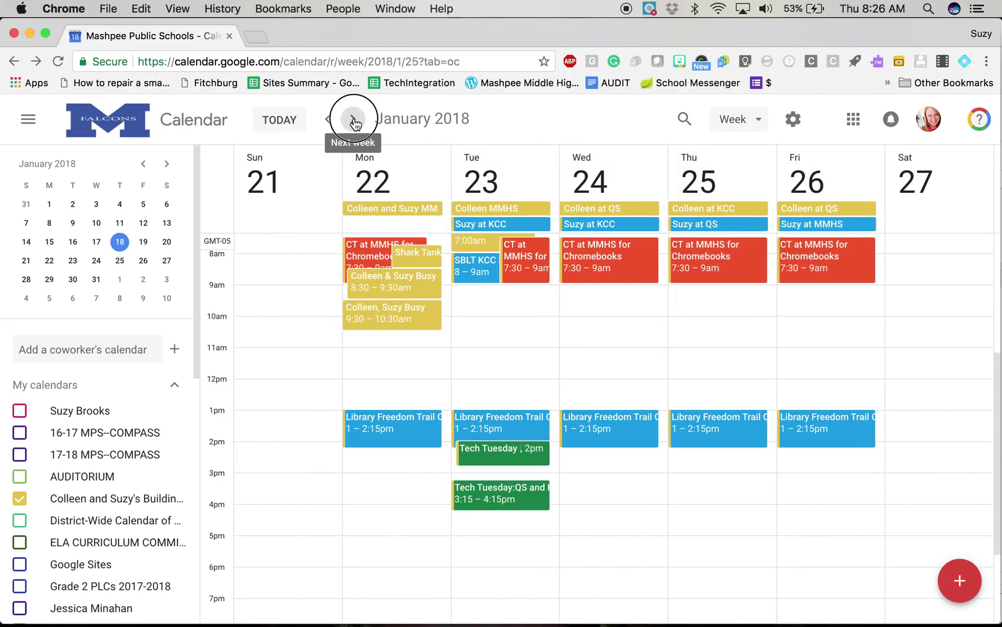
click(353, 120)
click(354, 120)
click(353, 120)
click(354, 121)
click(354, 121)
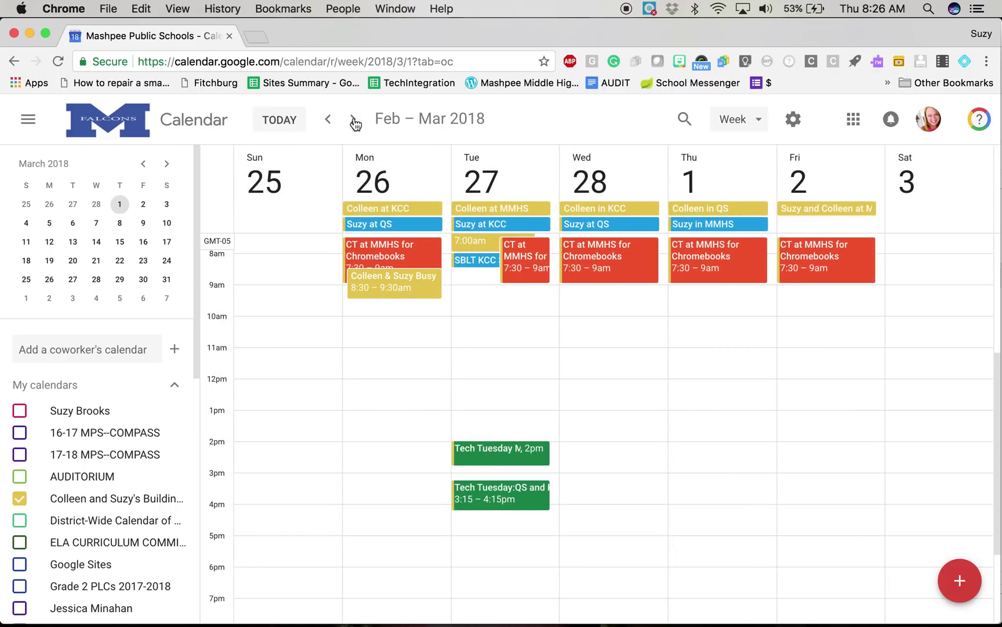
click(277, 127)
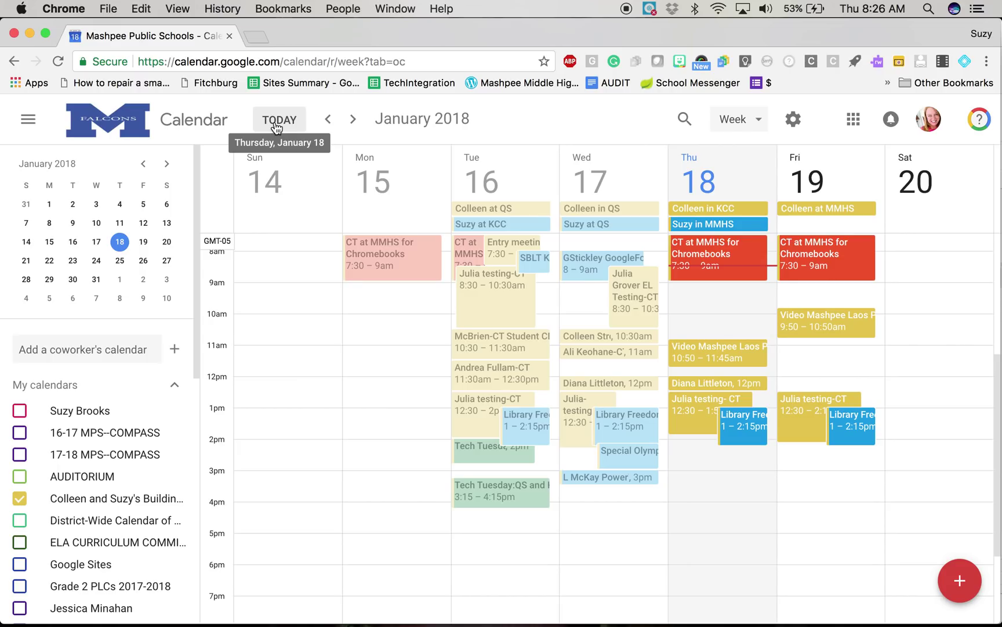
Step: Refresh events, then toggle the building schedule and district-wide calendars off and on
click(194, 120)
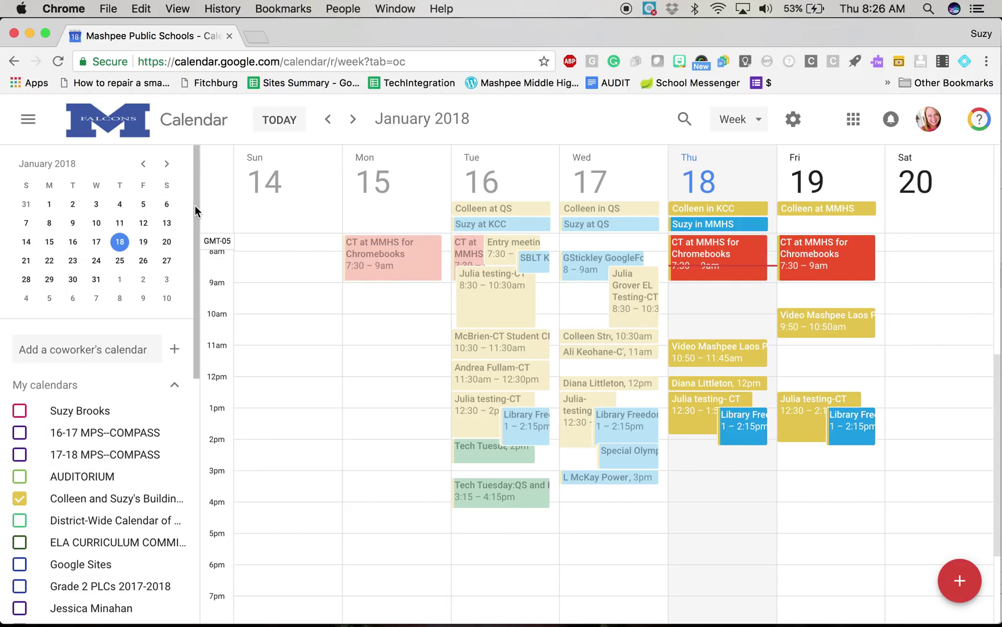
drag(194, 205, 198, 299)
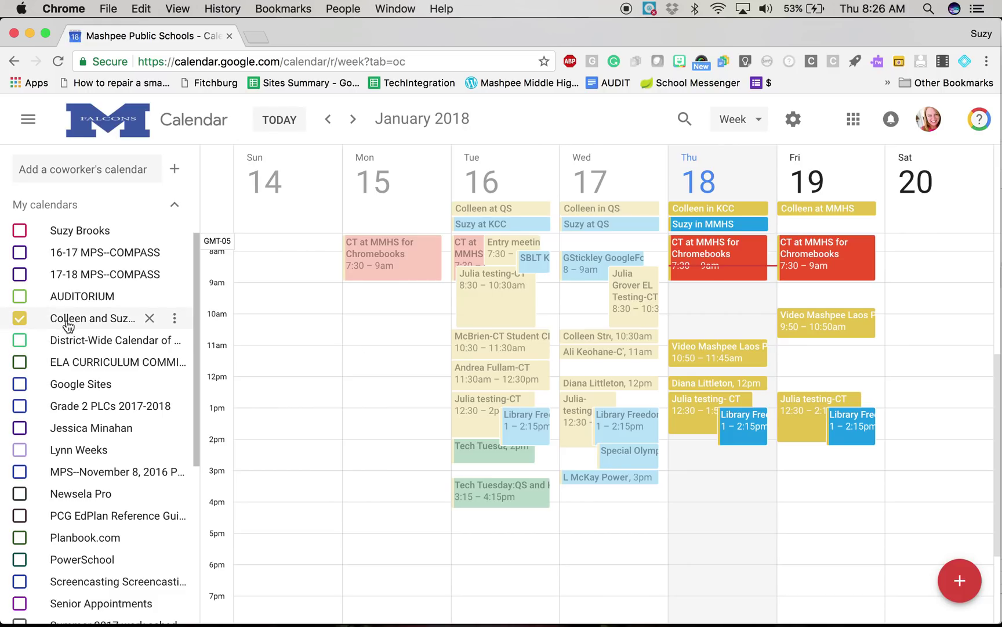
click(21, 321)
click(21, 323)
click(21, 343)
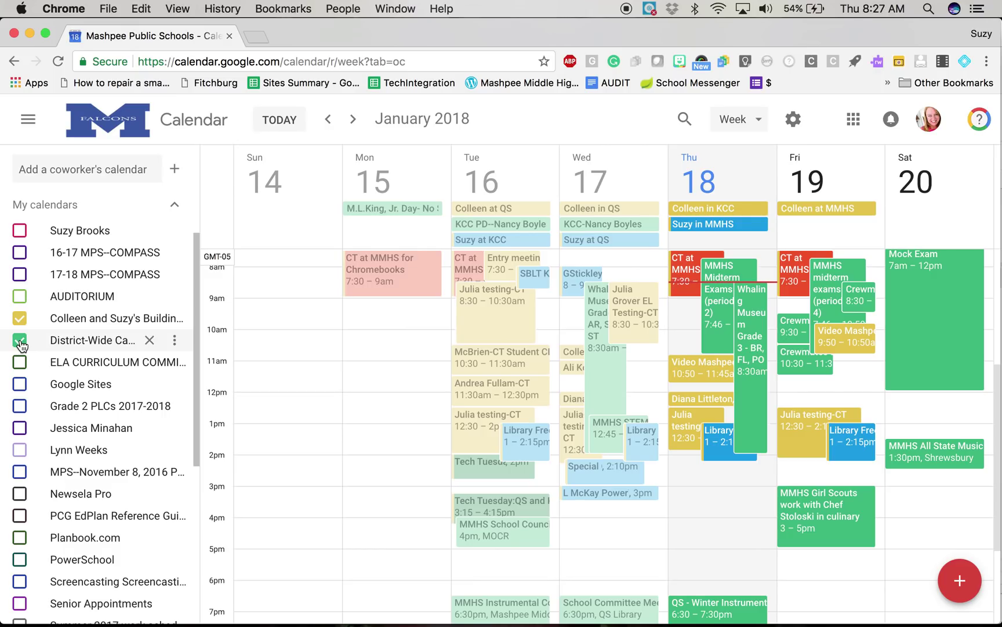
click(21, 342)
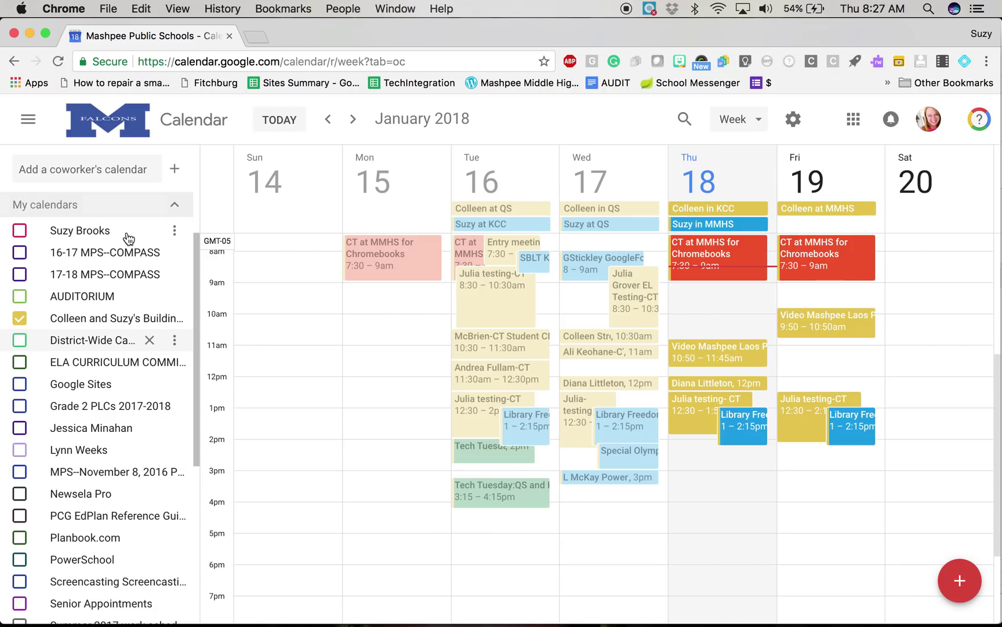
Step: Collapse and re-expand the My calendars and Other calendars lists, then hide and restore the side panel
click(175, 206)
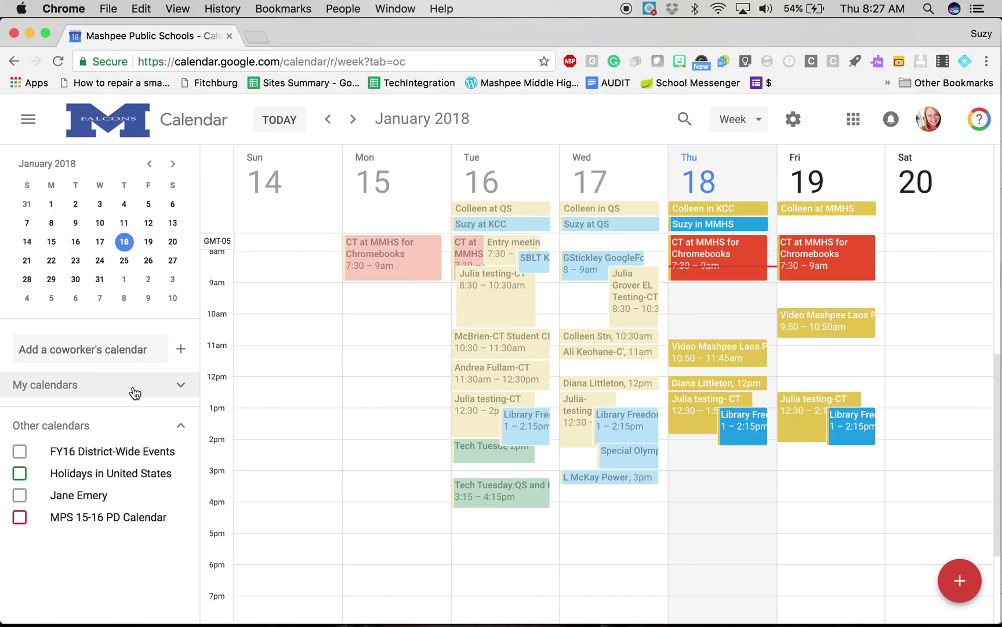
click(180, 426)
click(179, 429)
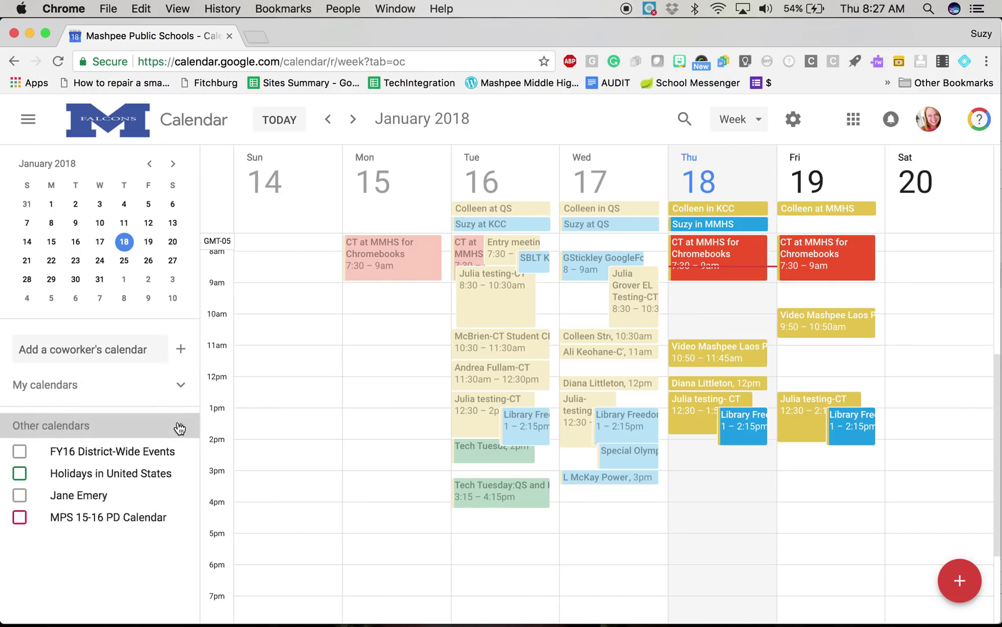
click(181, 386)
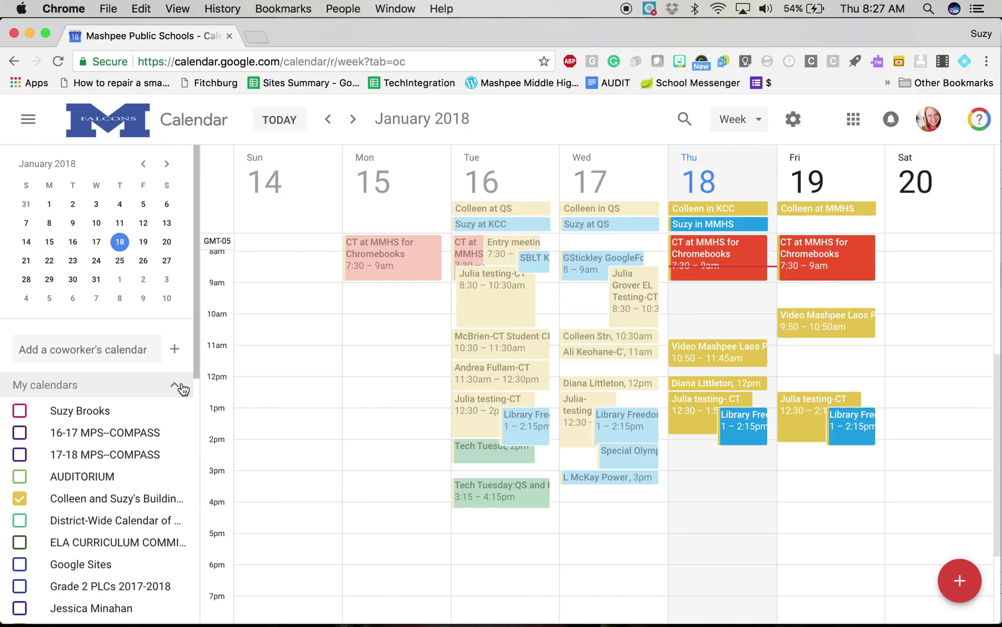
click(27, 124)
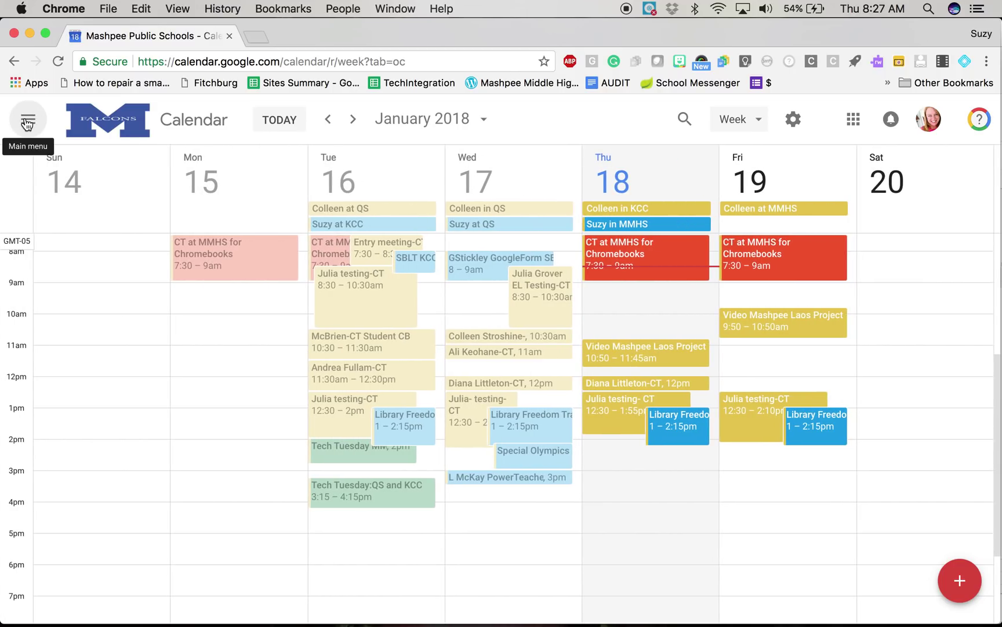
click(27, 123)
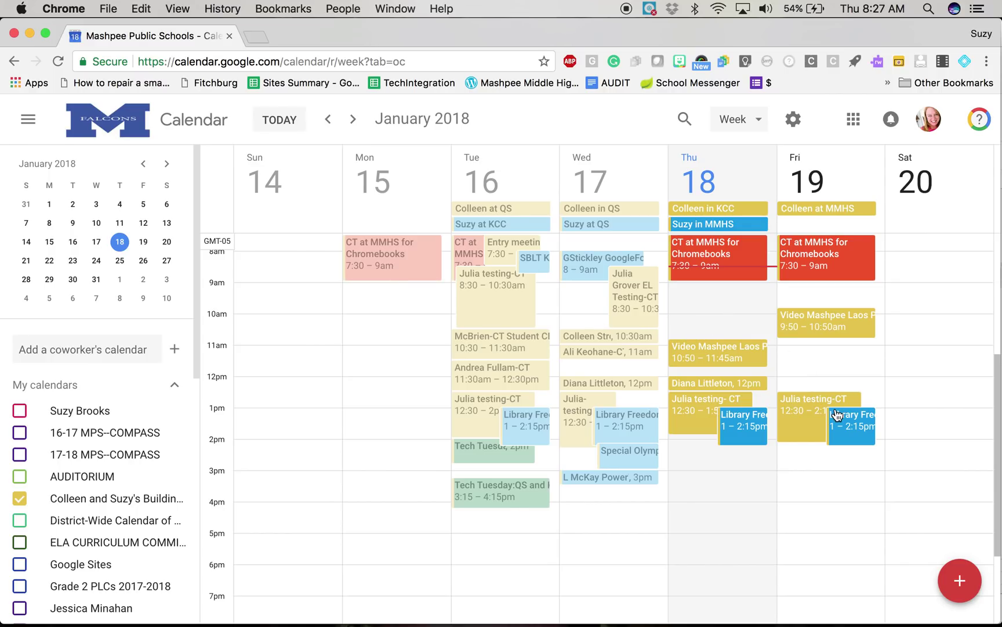
Step: Create and save 'New Event' on Thursday, January 18, 9:30–10:30am
click(956, 578)
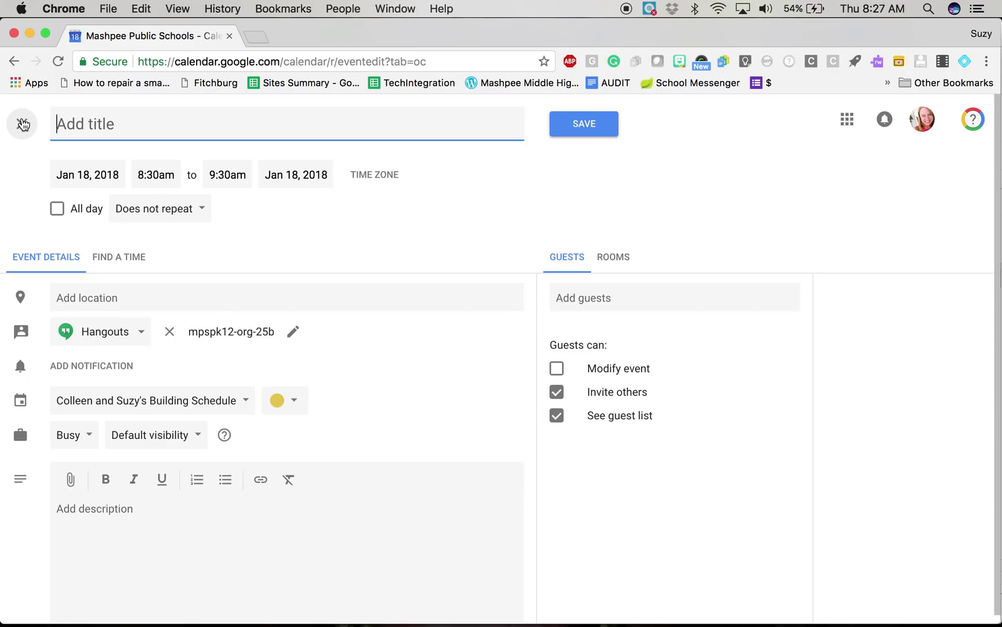
click(22, 124)
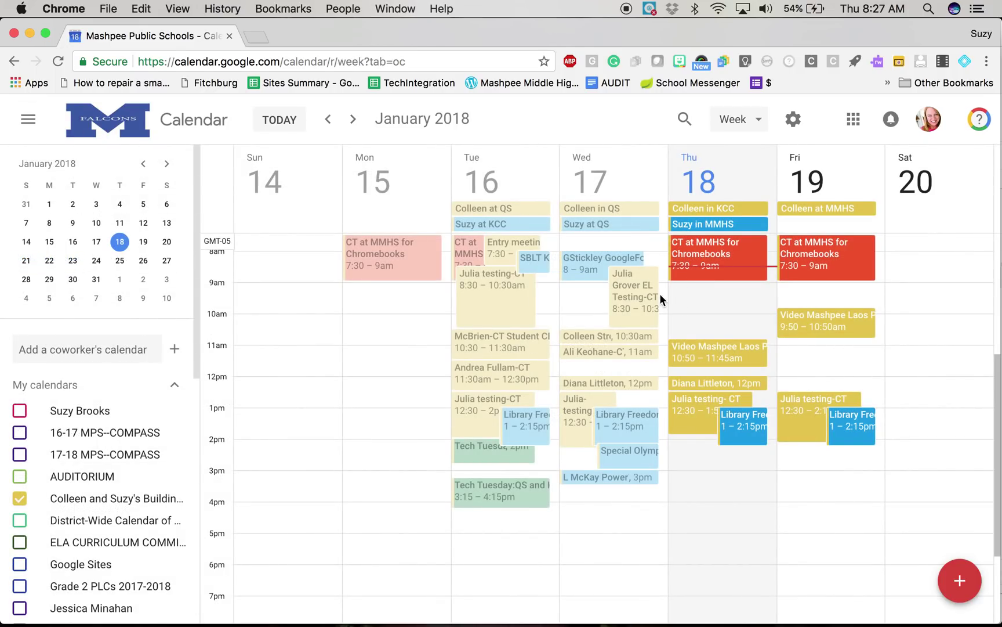
click(702, 301)
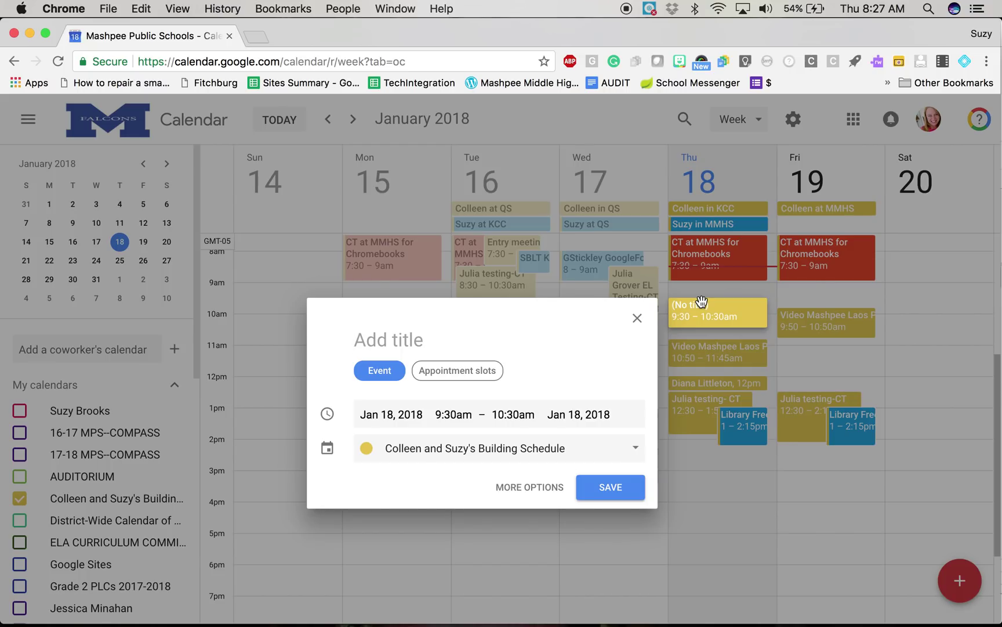
click(425, 341)
text(En)
key(BackSpace)
key(BackSpace)
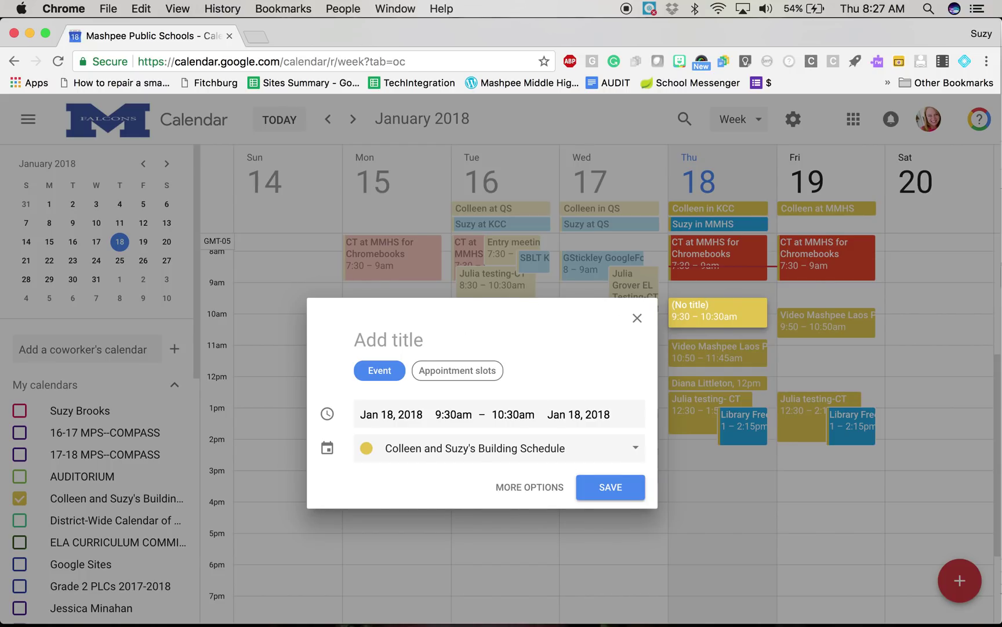
text(New Event)
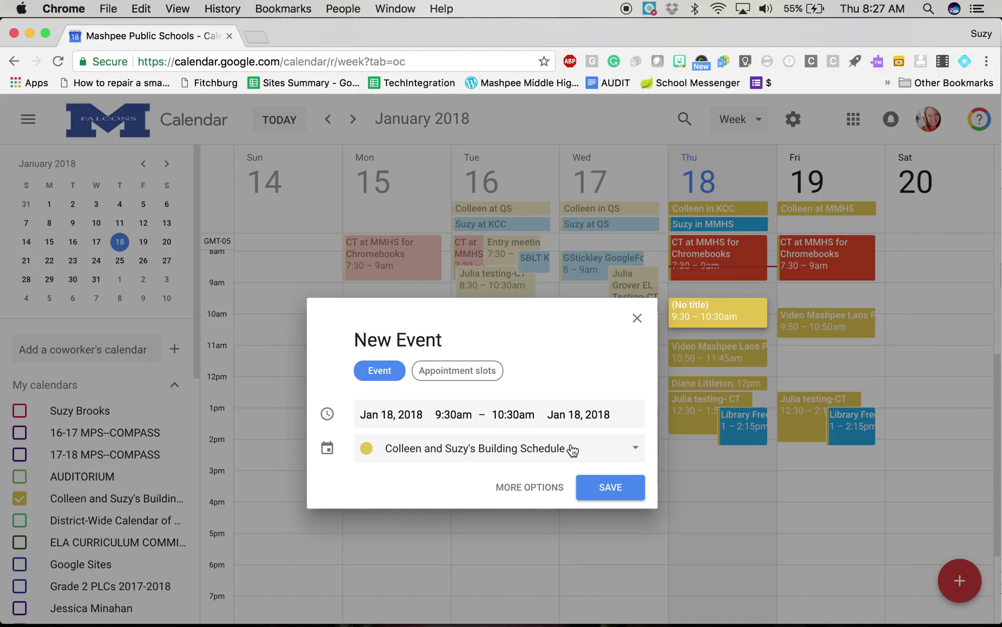
click(537, 491)
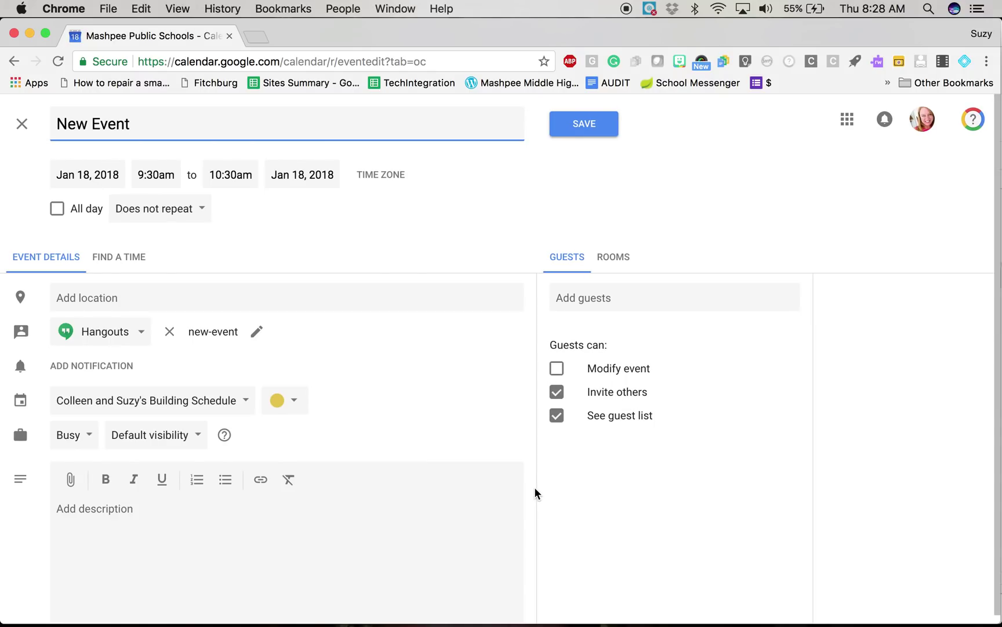
click(582, 137)
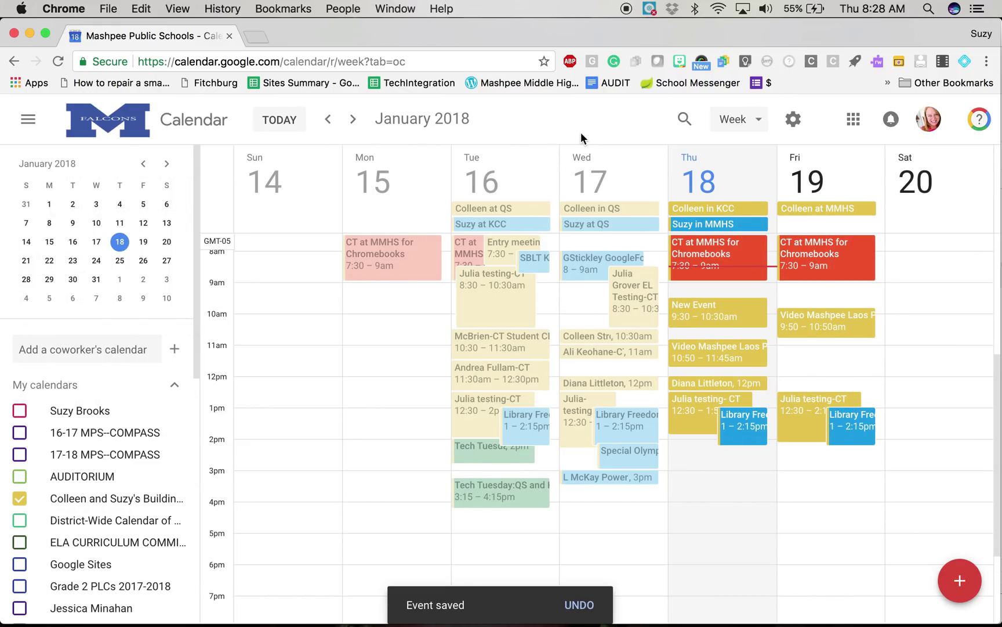
Step: Open New Event's details, look through its more-actions menu, then open the editing page
click(750, 314)
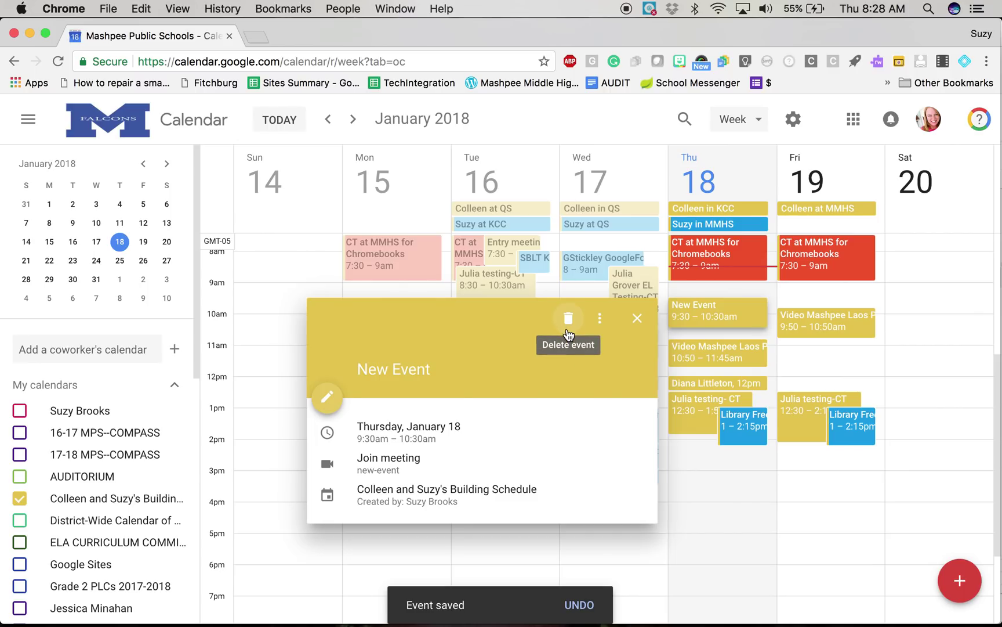
click(600, 319)
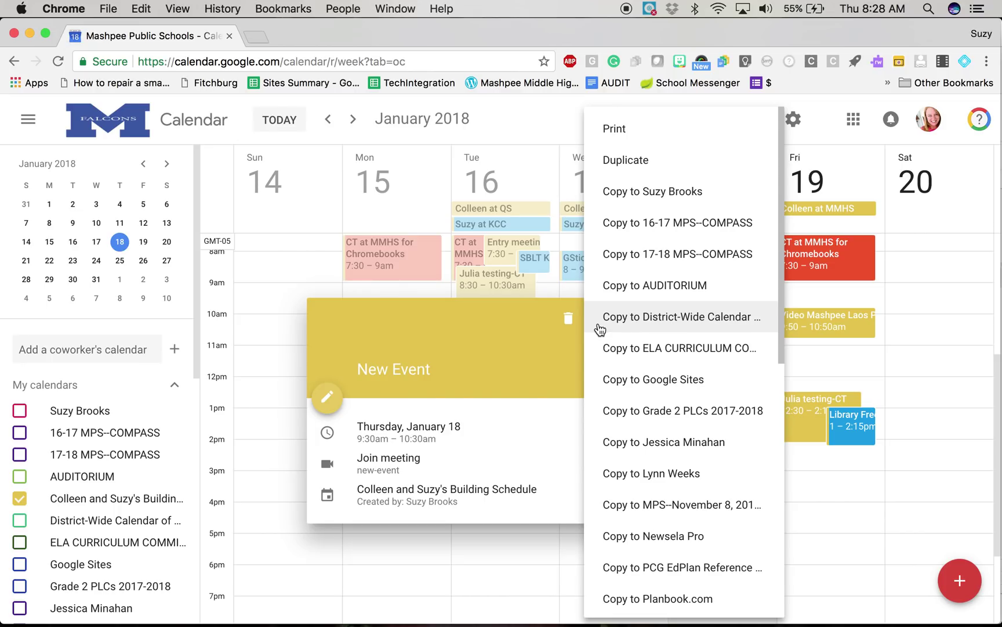
scroll(600, 328, down, 10)
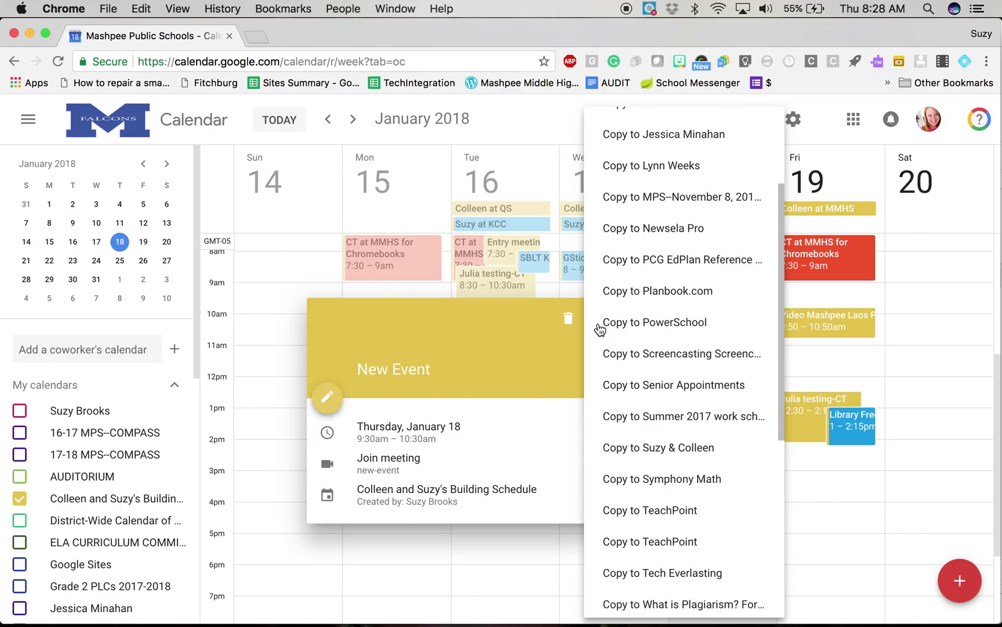
click(521, 349)
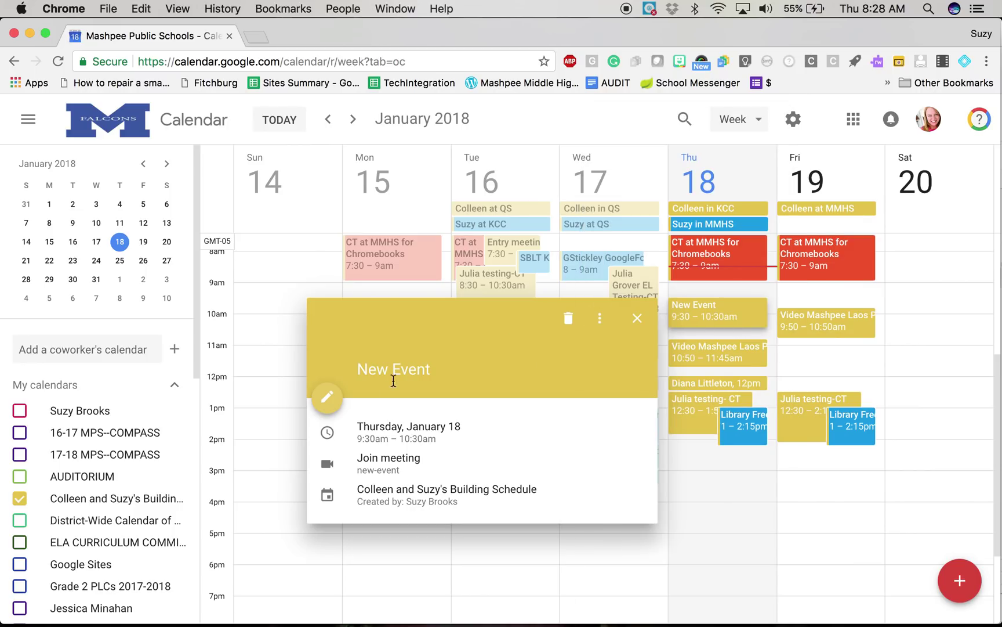
click(327, 397)
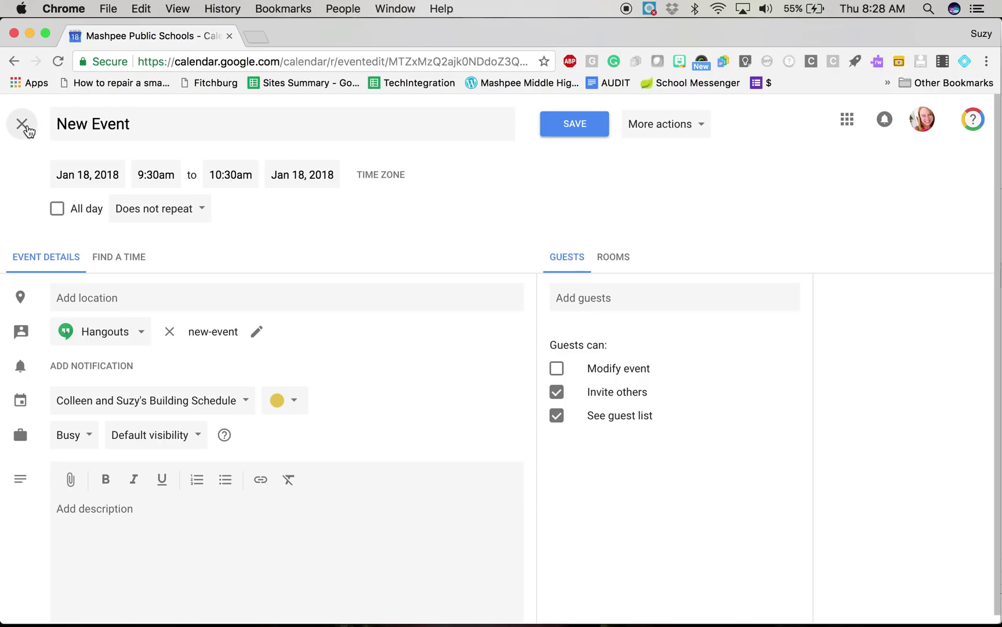
Step: Cancel out of New Event's editor without changes, returning to the January 14–20 week
click(23, 126)
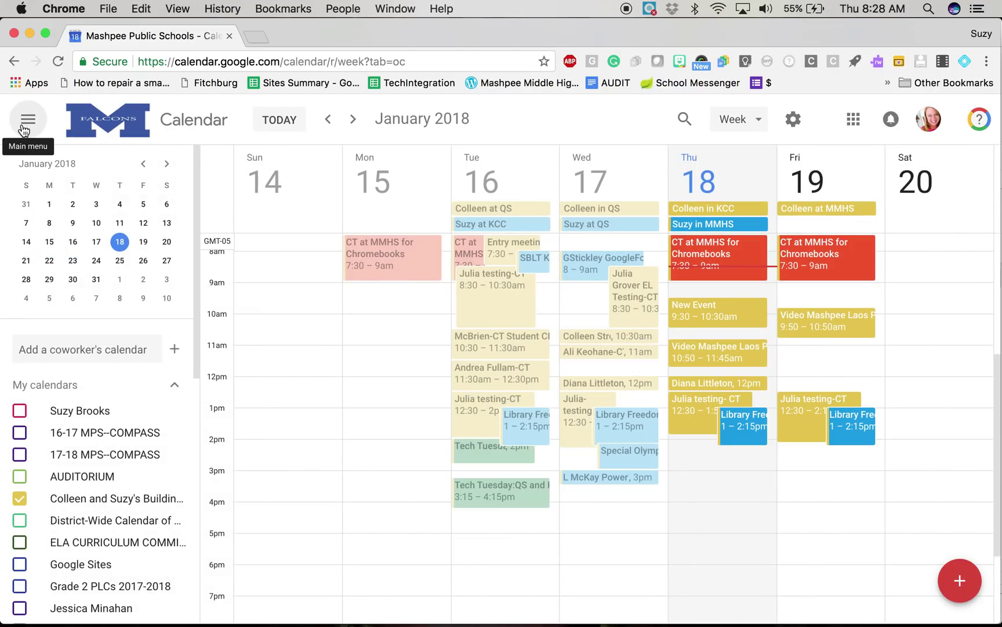